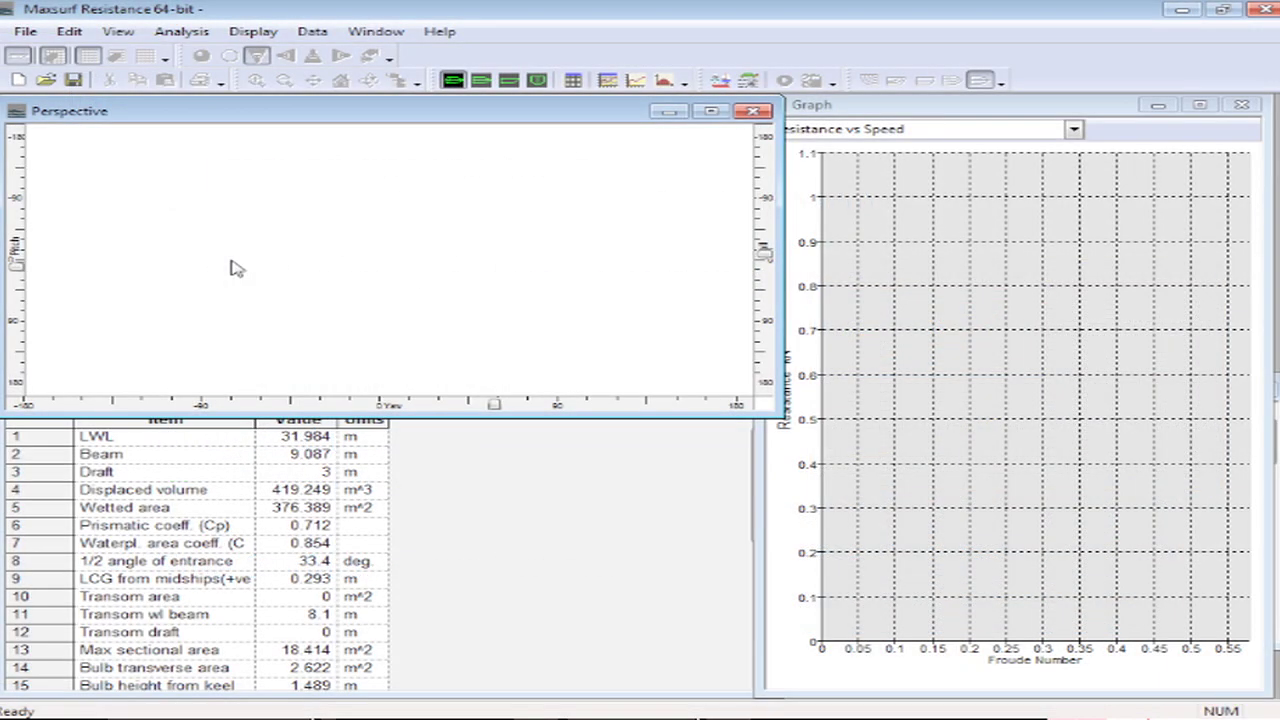
Step: Open the recent BroomeP.msd design and measure all of its listed hull surfaces
click(25, 32)
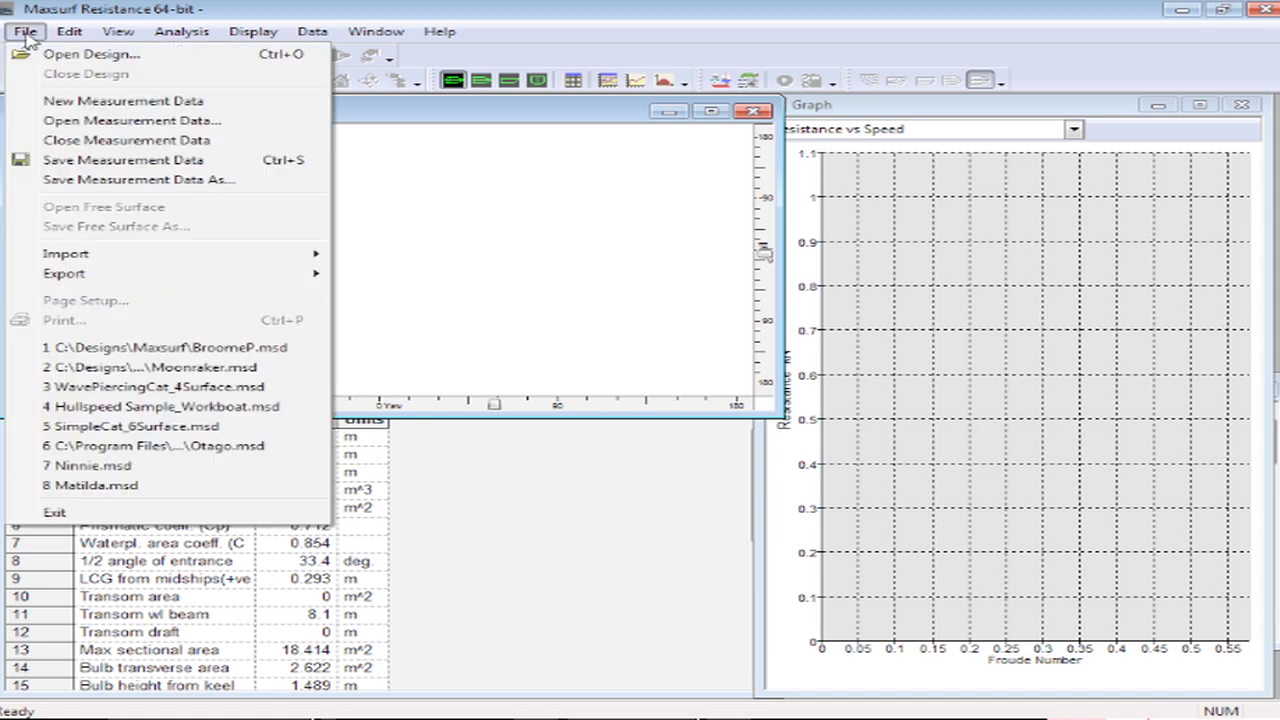
click(200, 347)
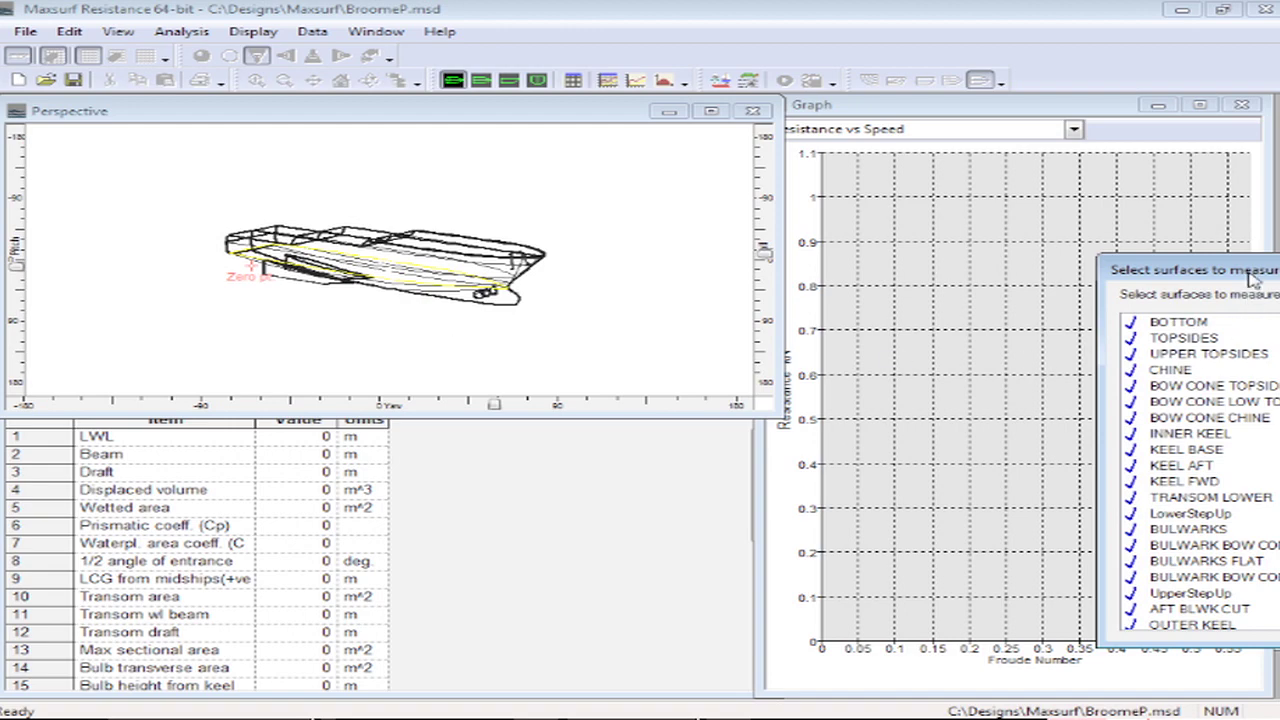
drag(1249, 273, 692, 222)
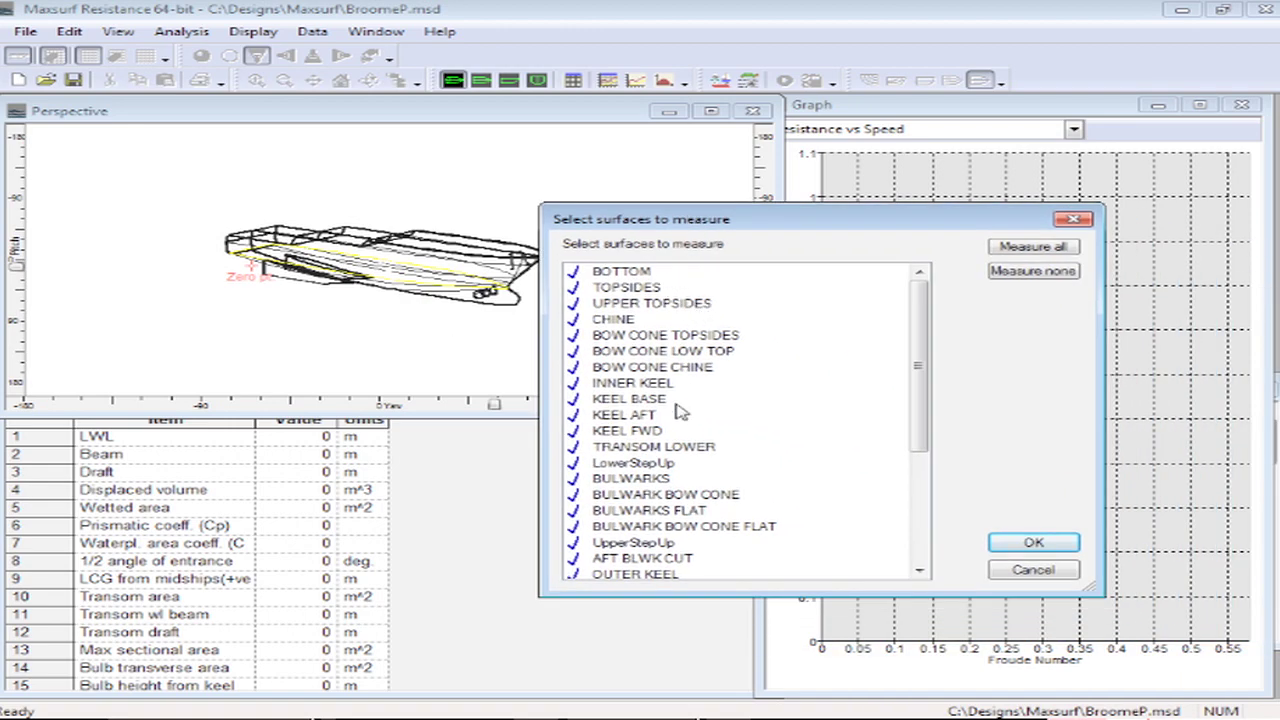
click(1058, 551)
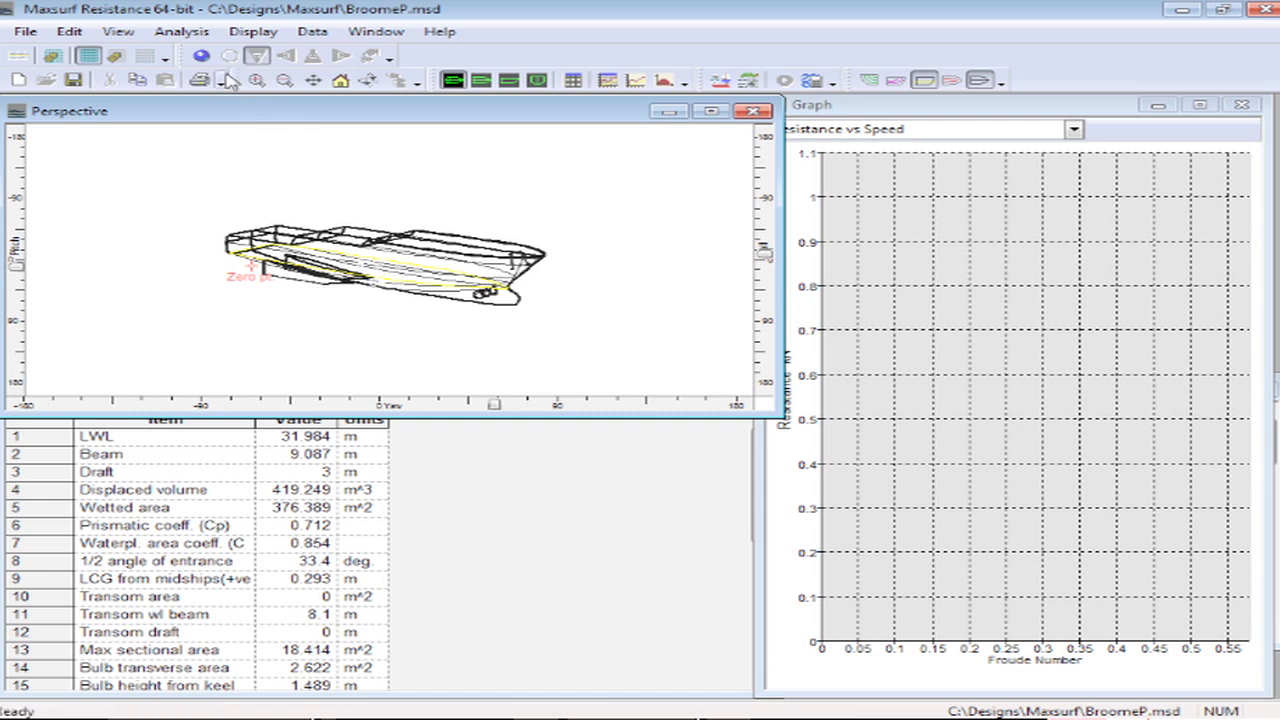
Step: Turn on the blue underwater sections and zoom into the hull
click(868, 80)
scroll(410, 290, up, 4)
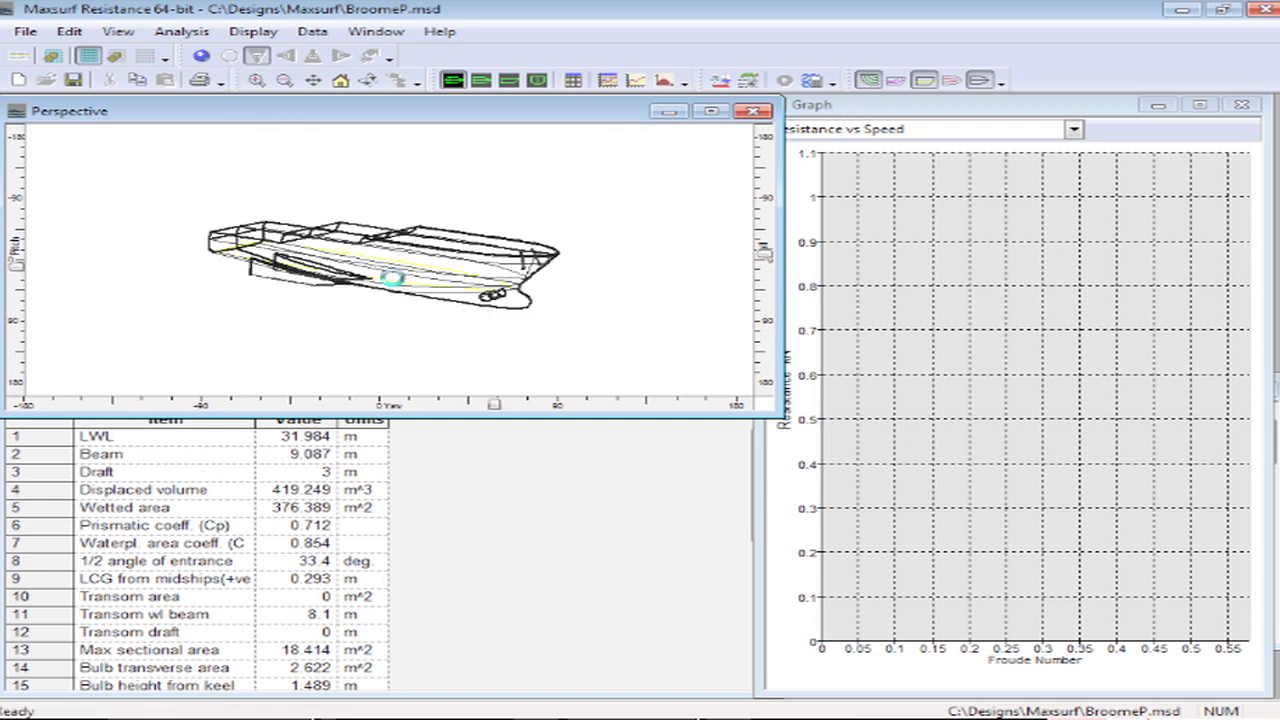
scroll(384, 292, up, 1)
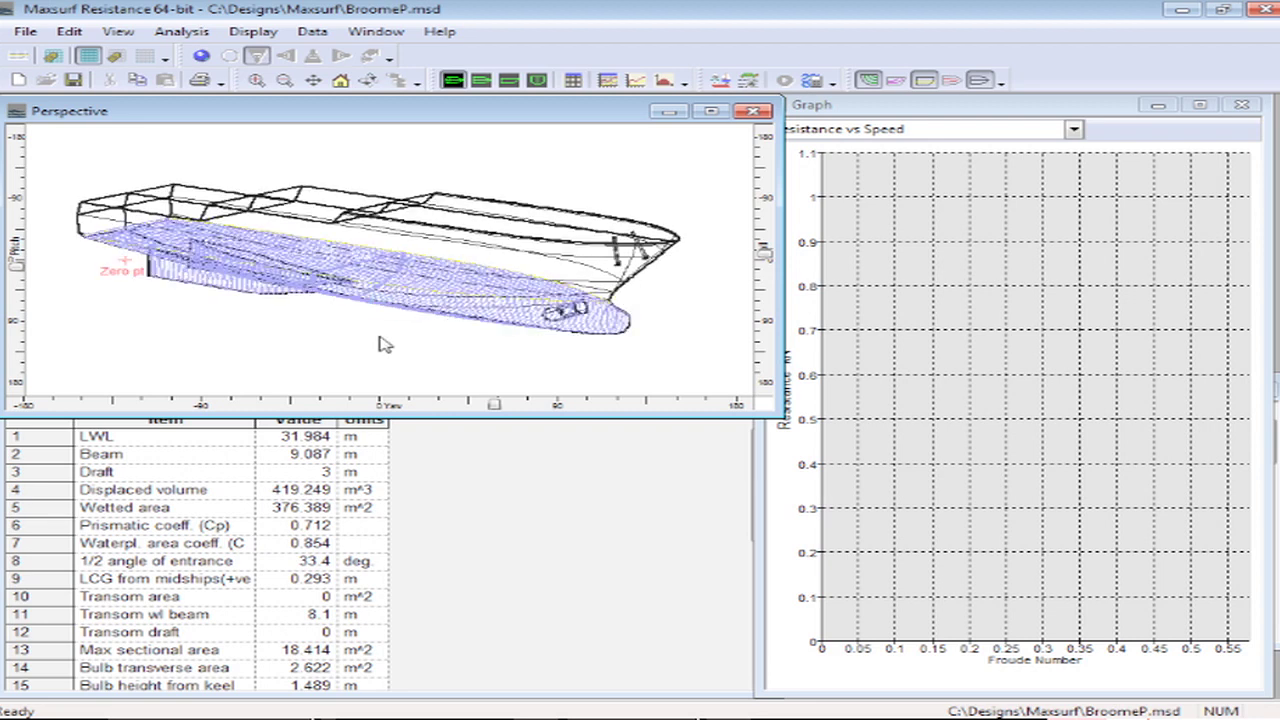
Step: Review LWL, wetted area (376.389 m²) and half angle of entrance in the hull data table
click(430, 478)
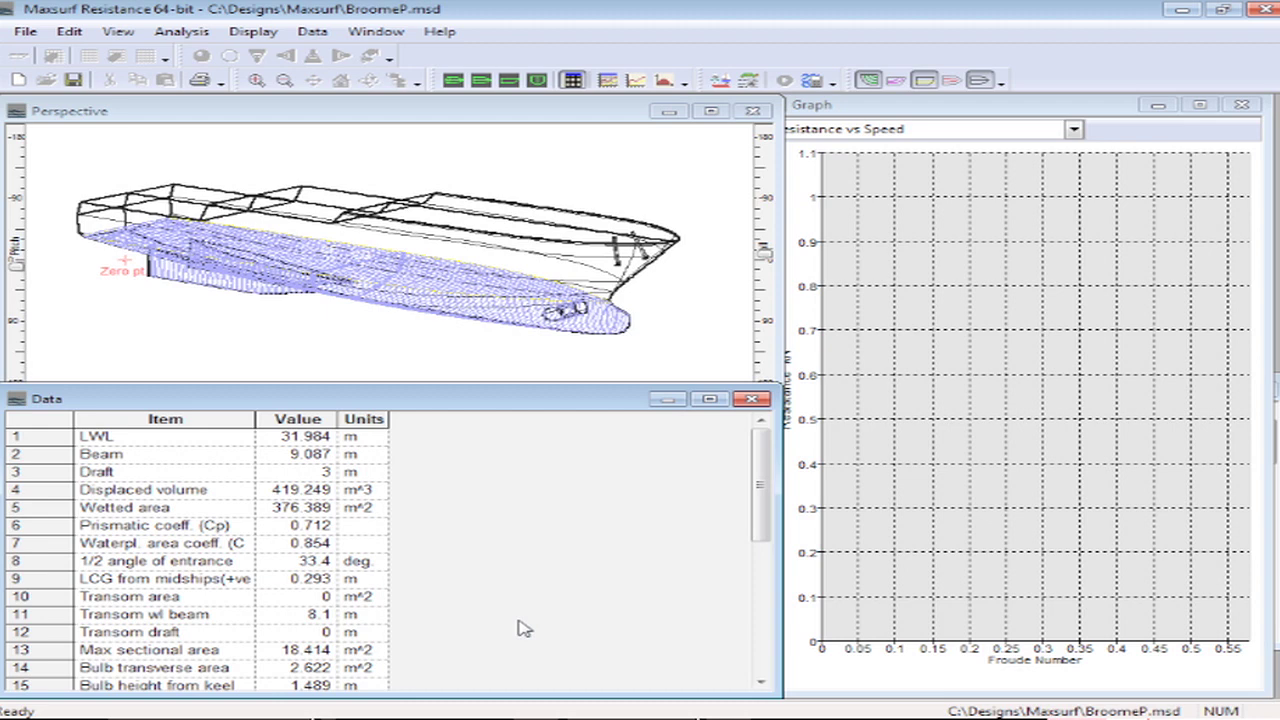
click(306, 440)
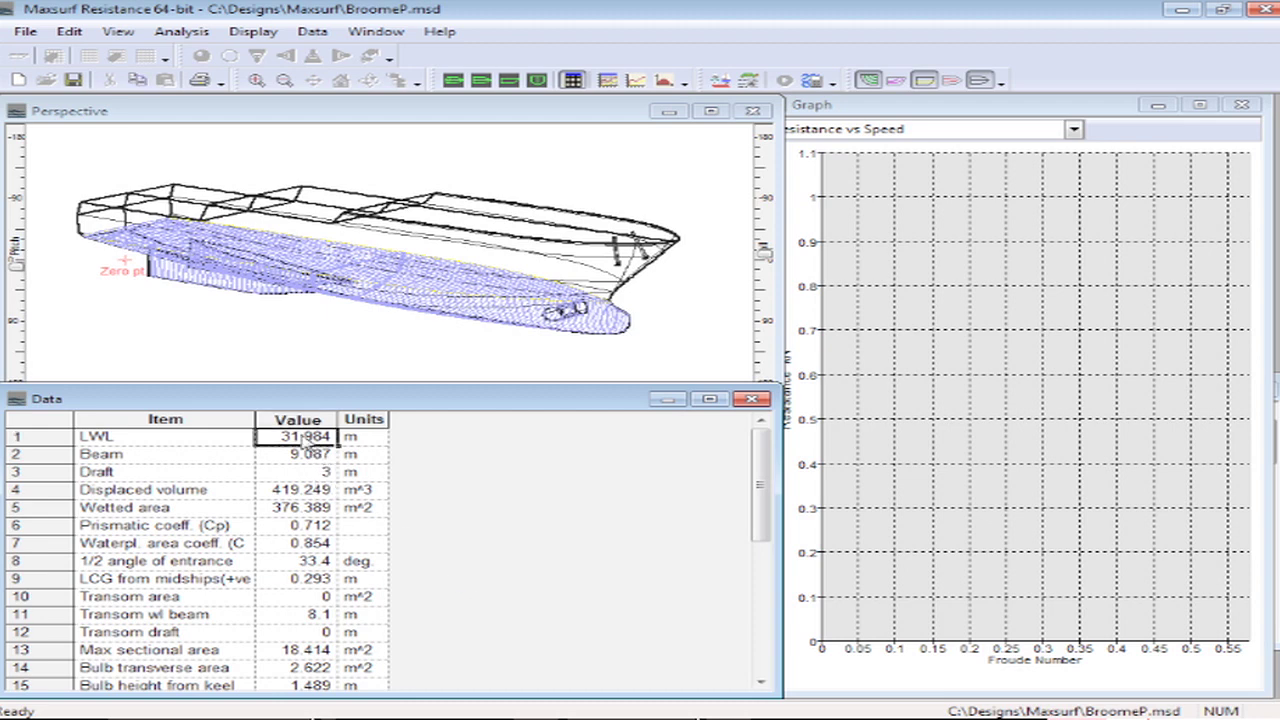
click(303, 510)
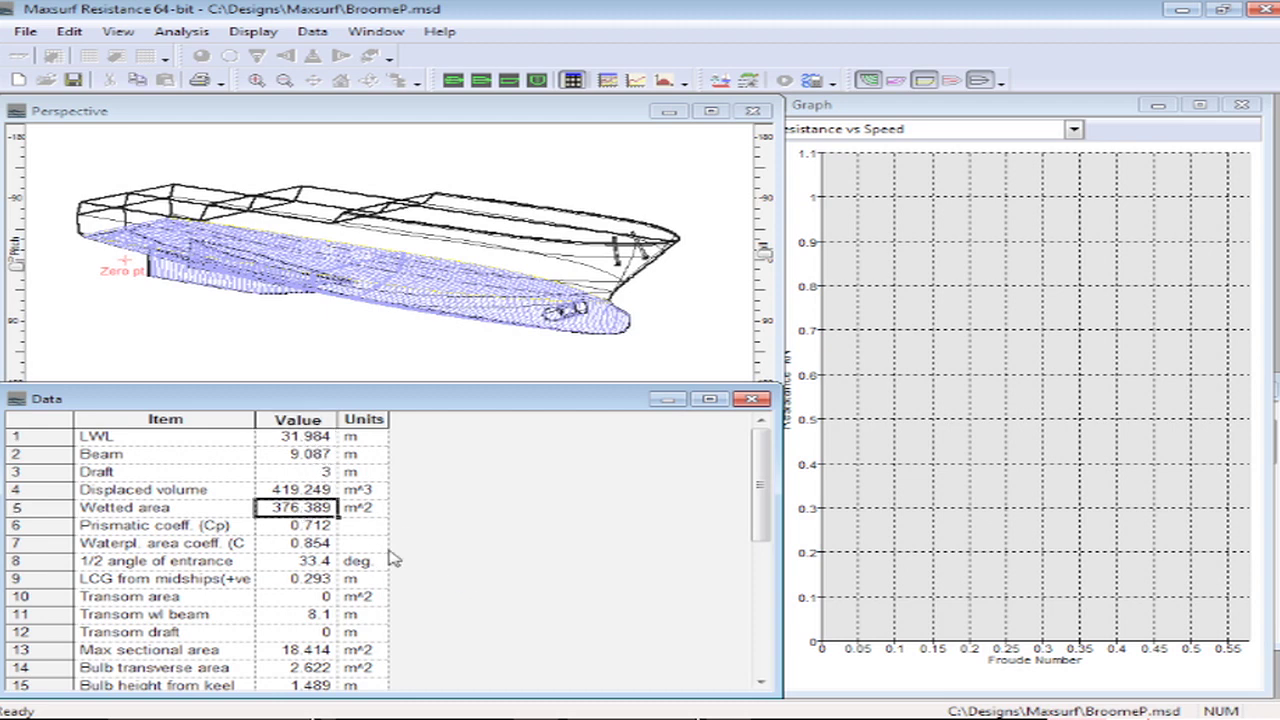
click(308, 562)
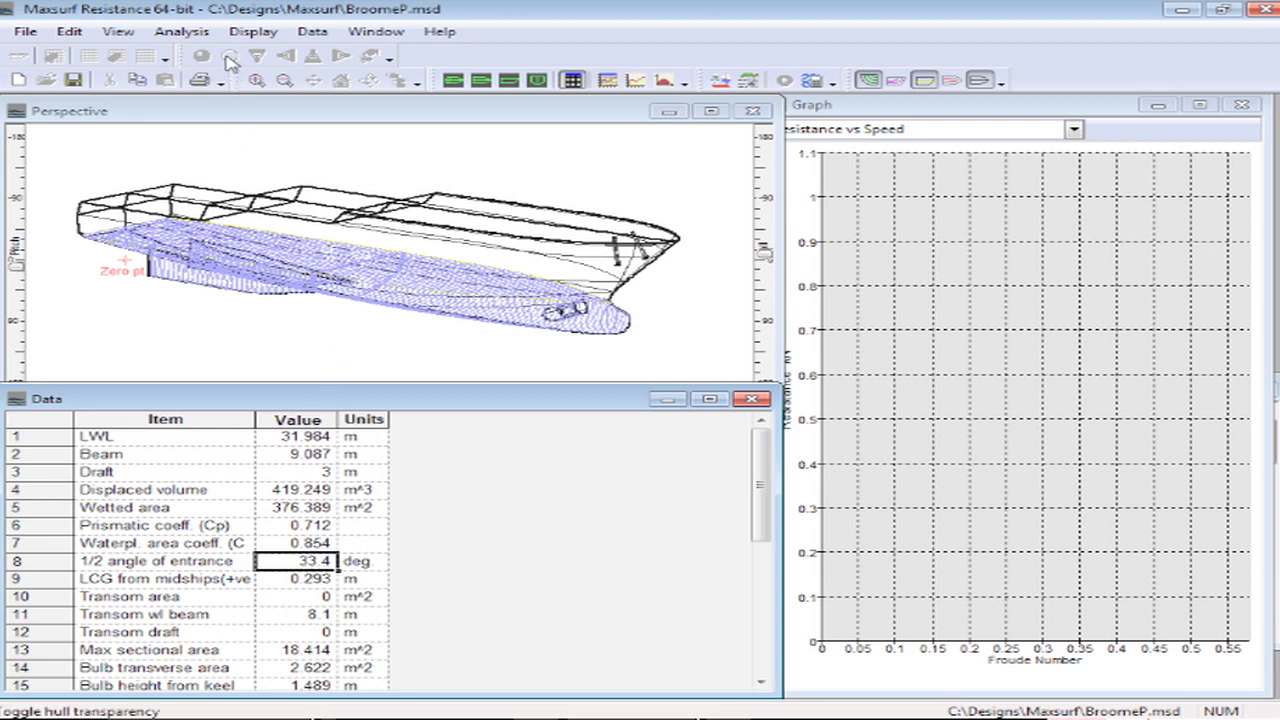
Step: Select the Holtrop, Compton and van Oortmerssen displacement methods and compute their resistance curves
click(181, 31)
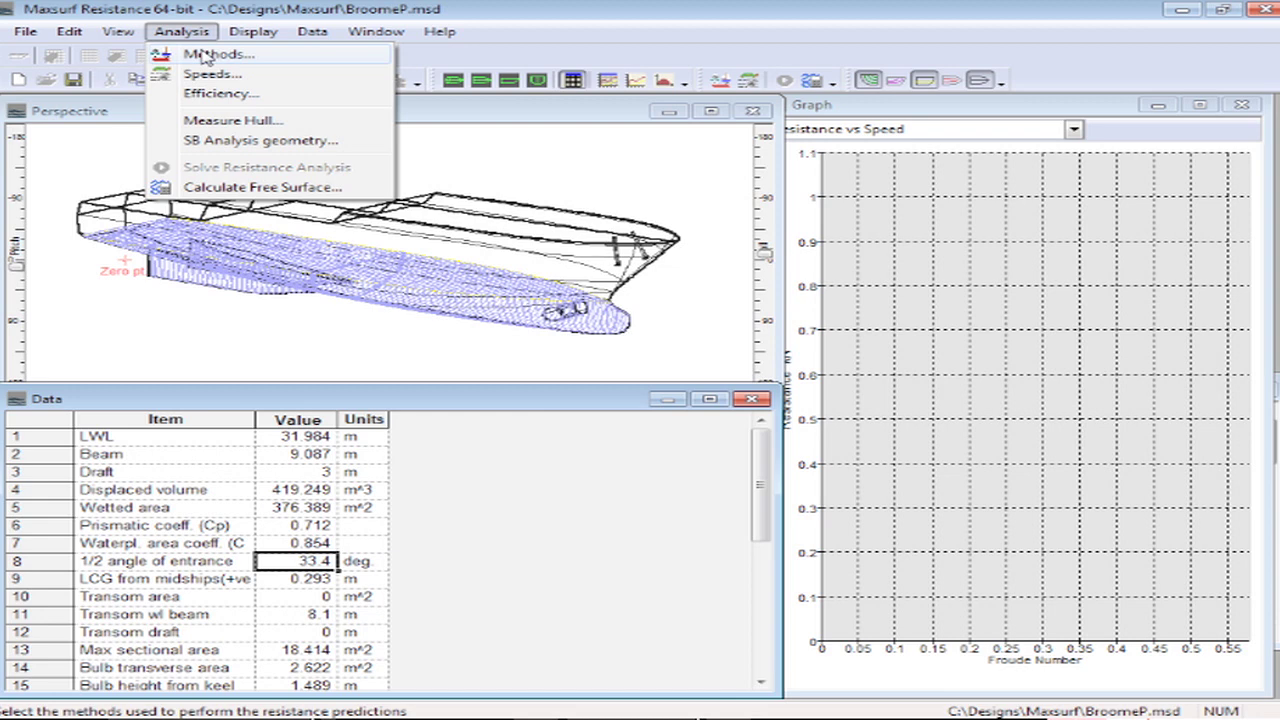
click(203, 56)
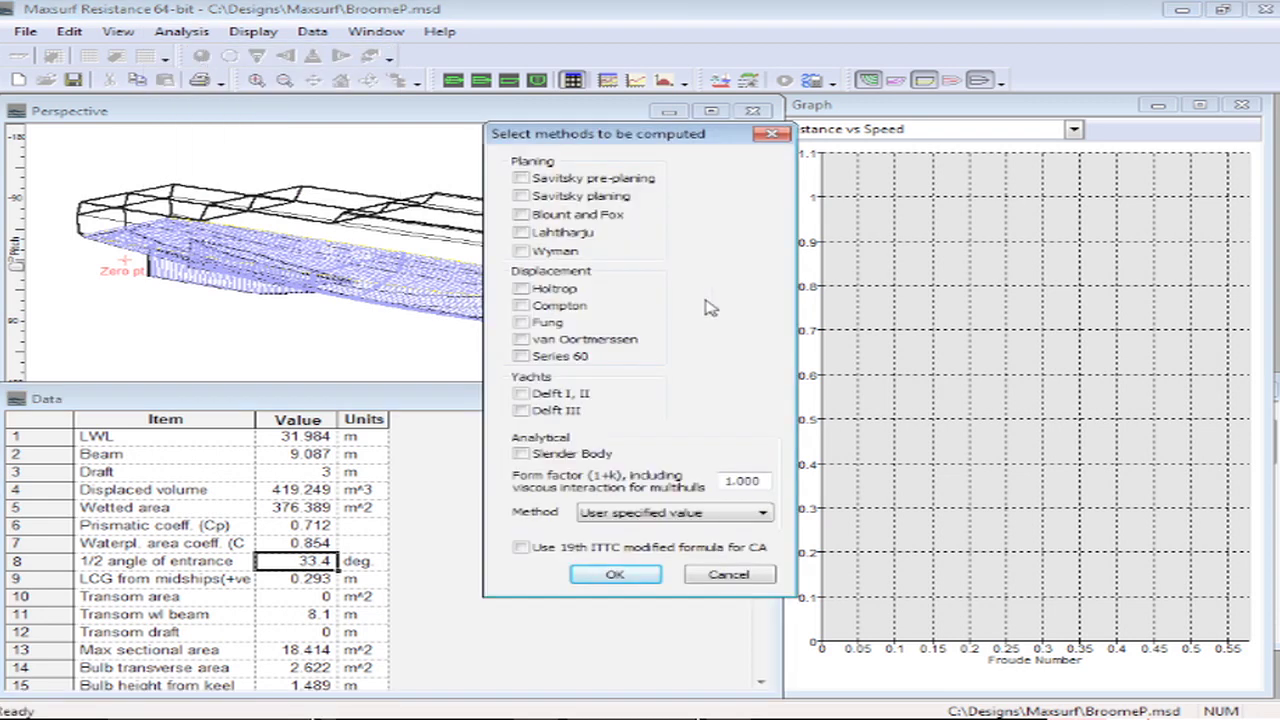
click(550, 290)
click(548, 308)
click(568, 346)
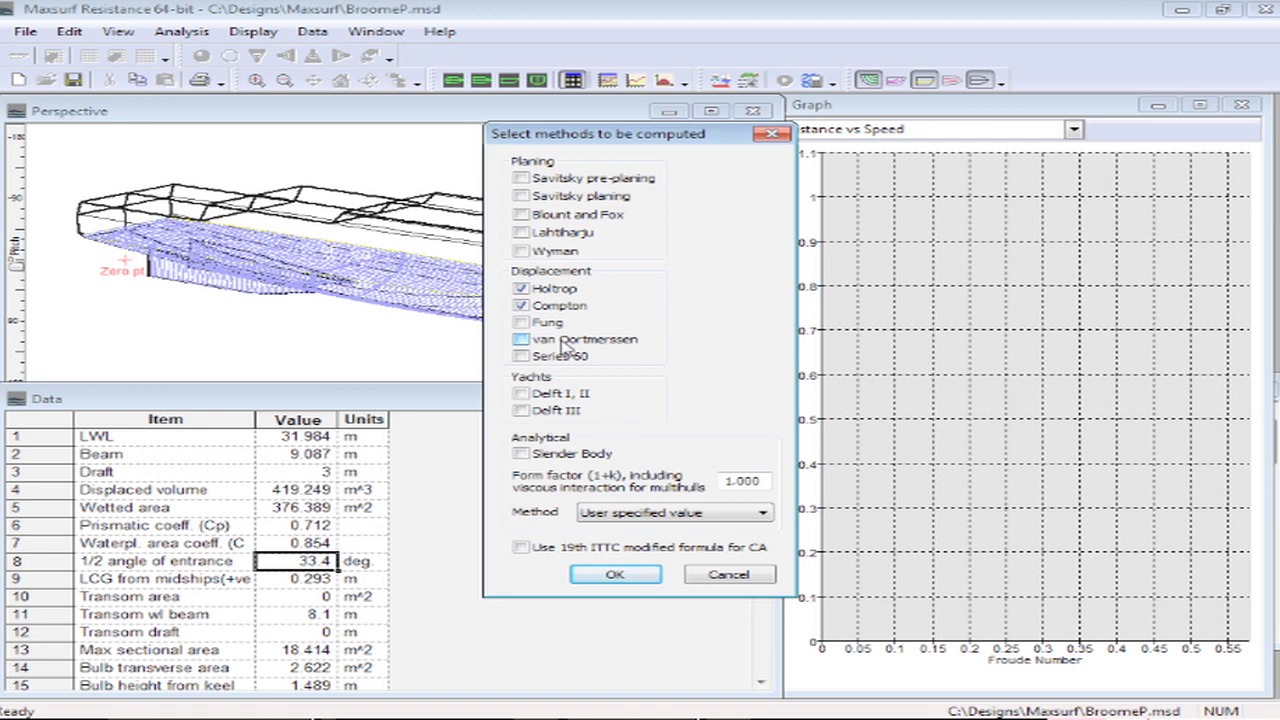
click(617, 577)
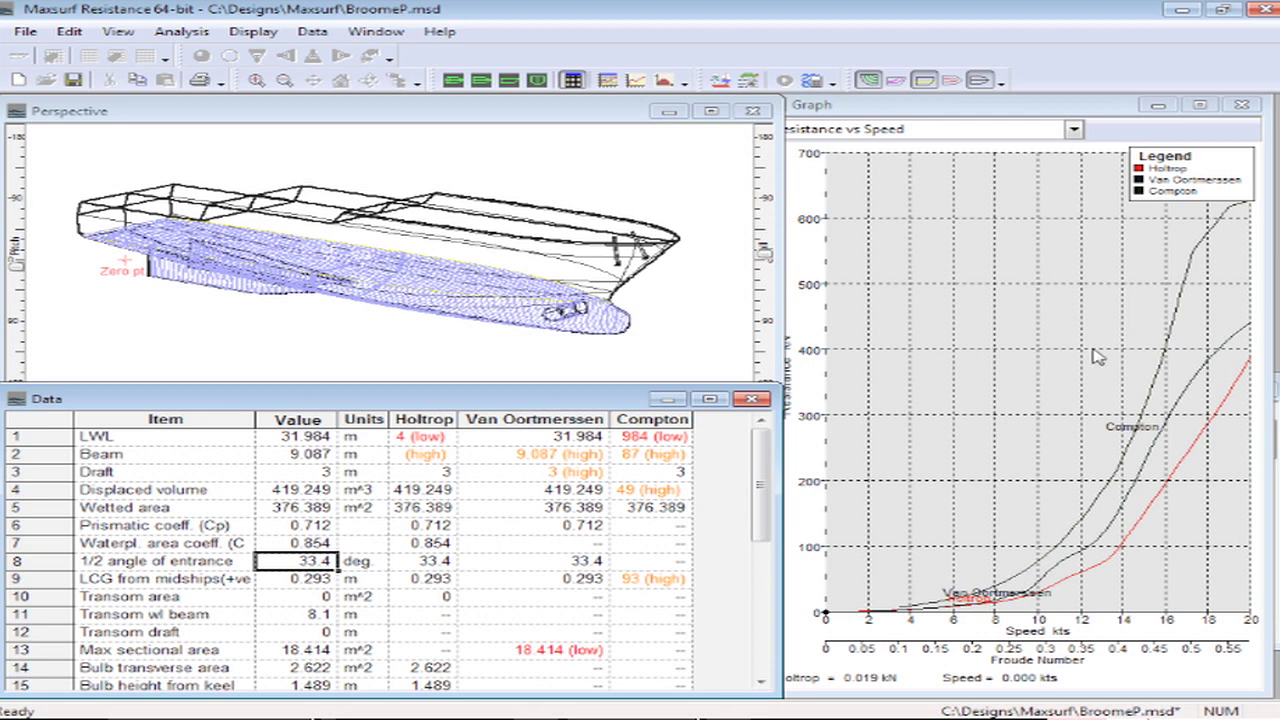
Step: Trace the Compton curve to read 150.693 kN at 12.262 kts
drag(1066, 540, 1087, 512)
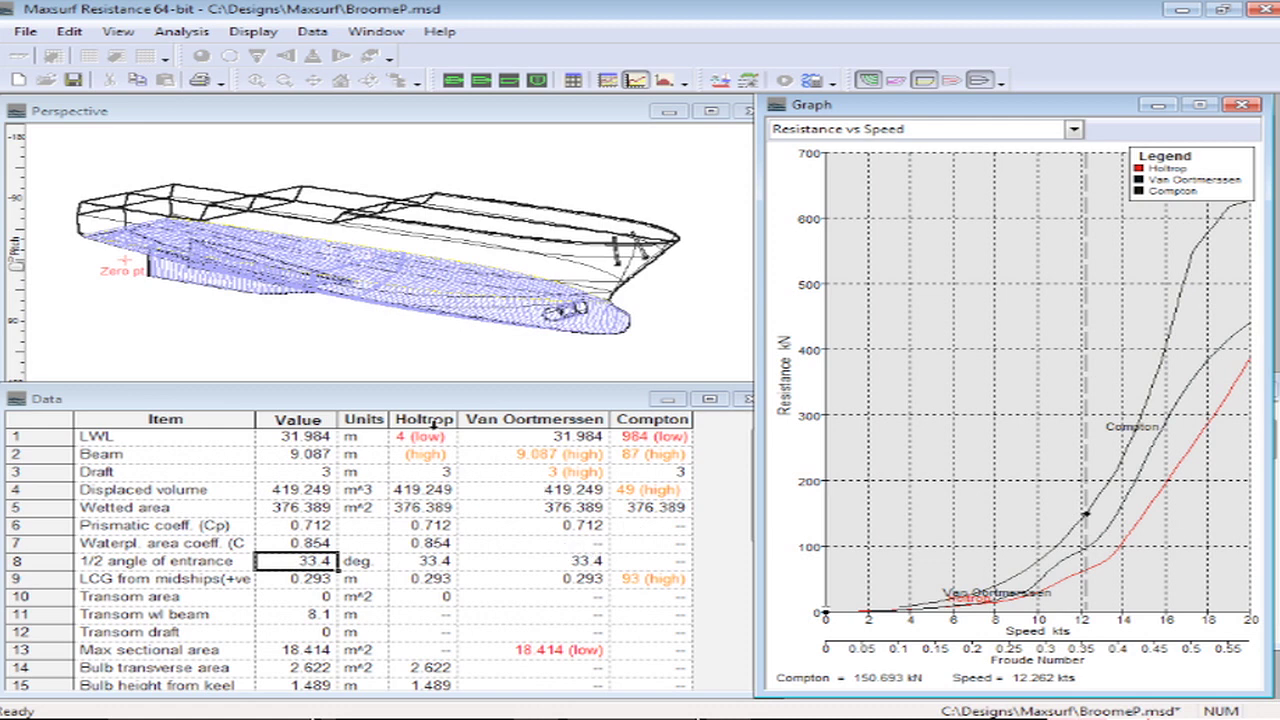
Step: Switch the resistance methods from Holtrop, Compton and van Oortmerssen to Slender Body only
click(331, 354)
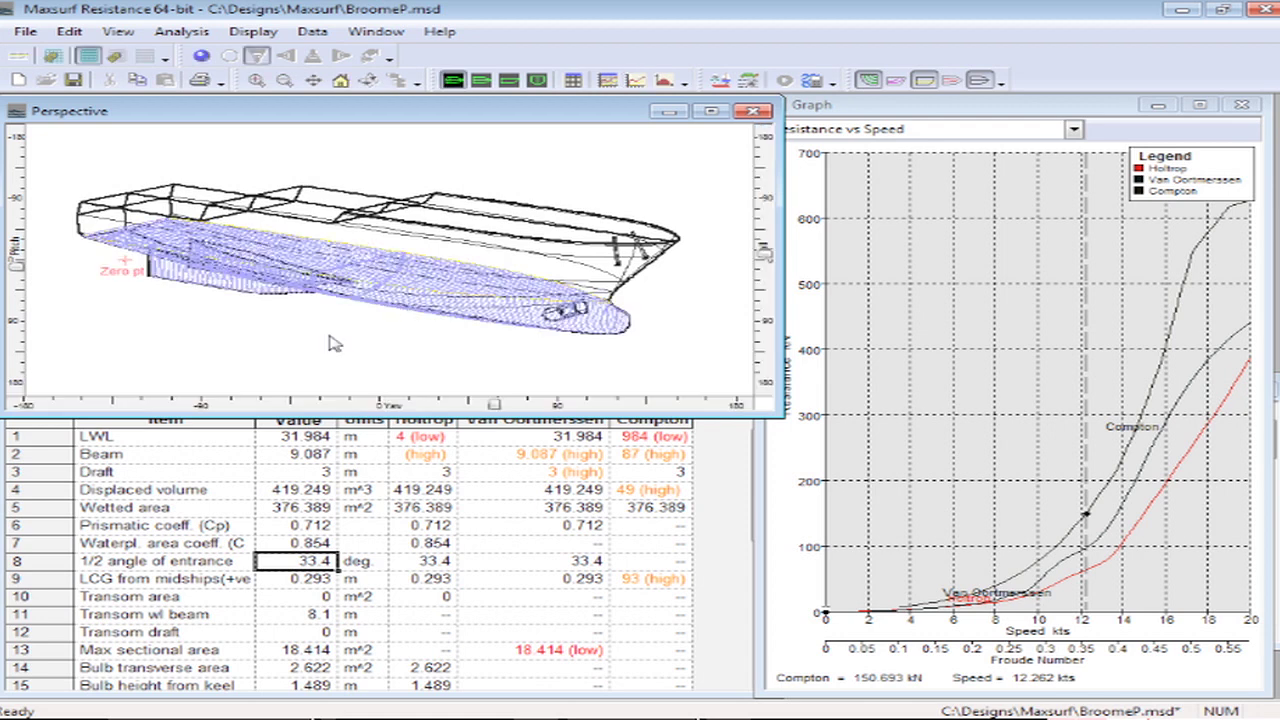
click(198, 35)
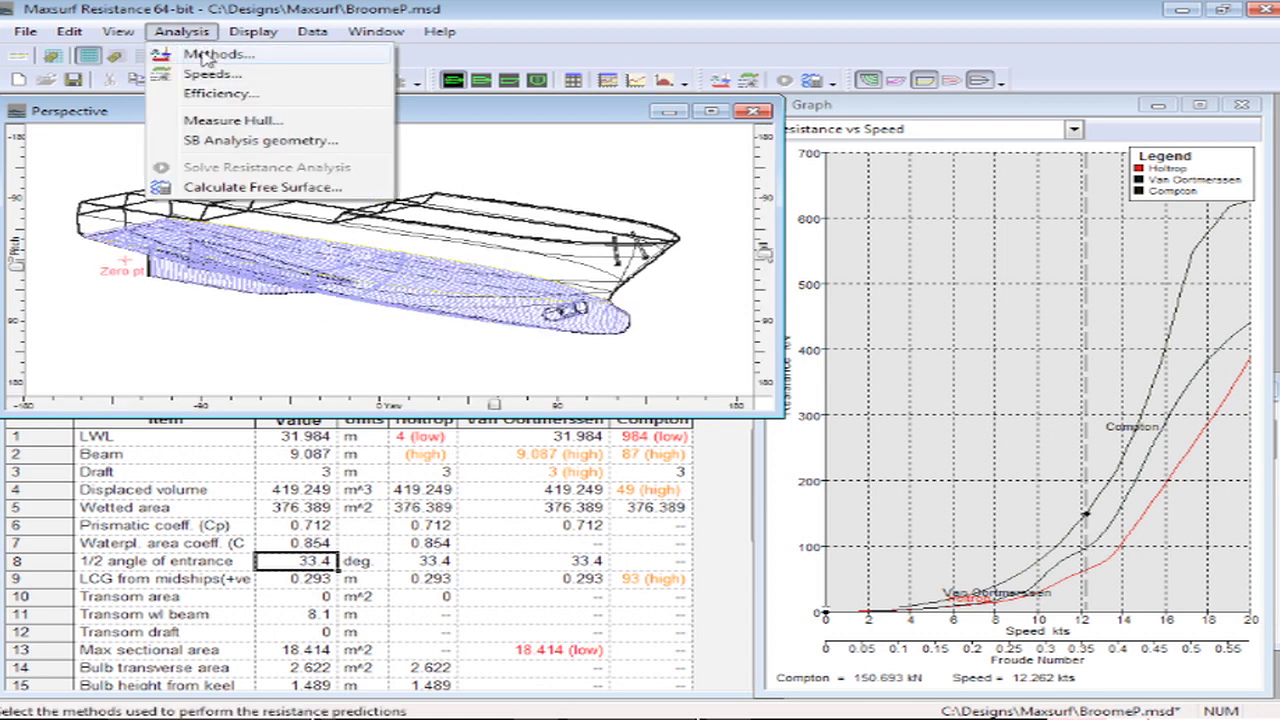
click(203, 52)
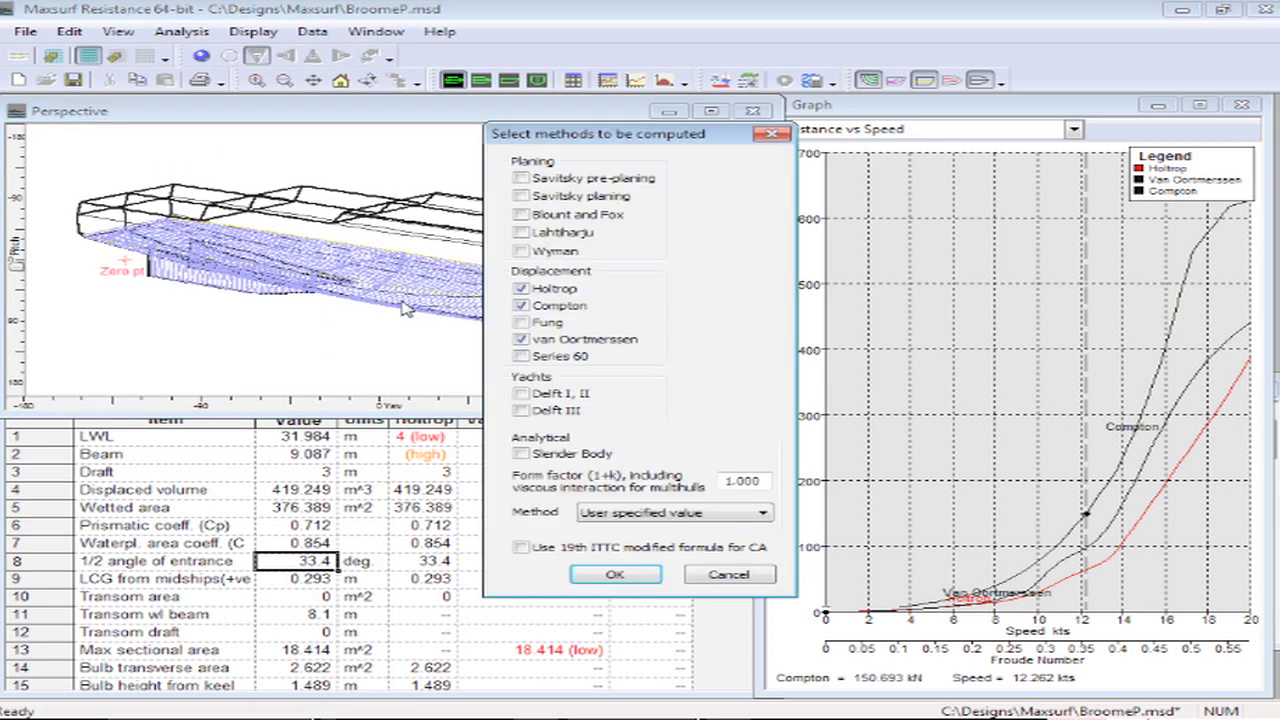
click(520, 288)
click(520, 305)
click(521, 340)
click(521, 453)
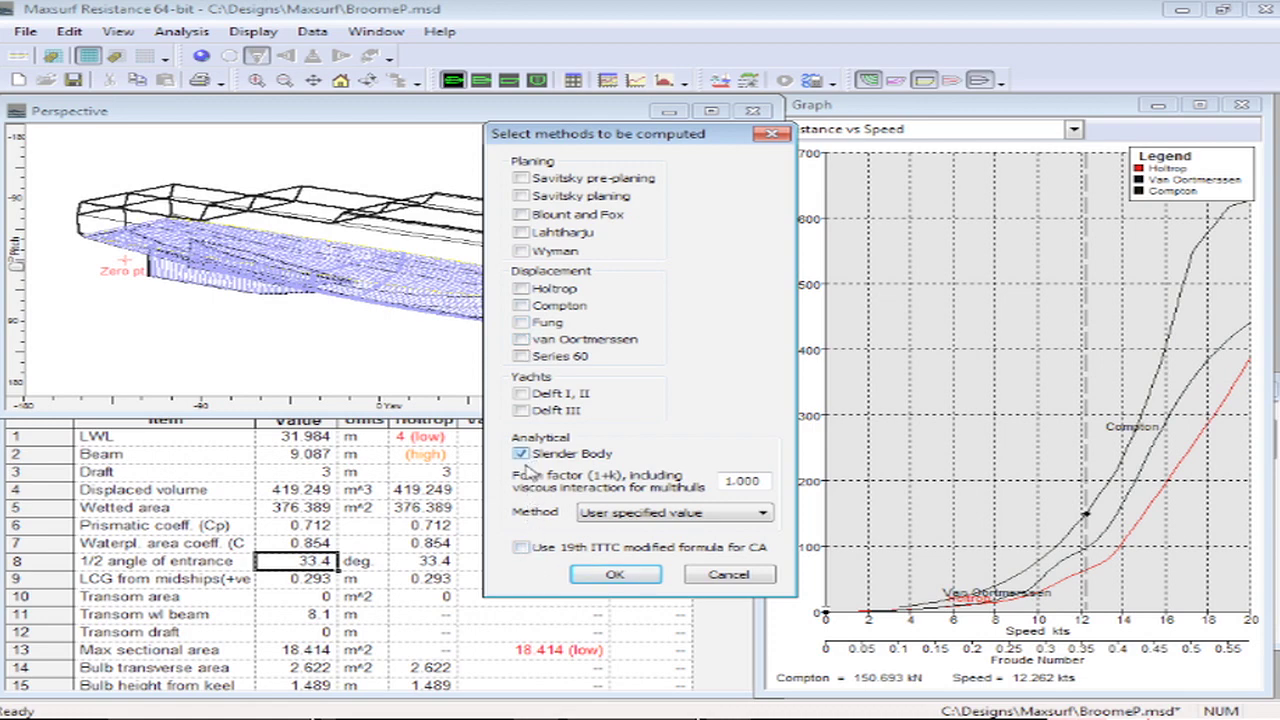
click(616, 576)
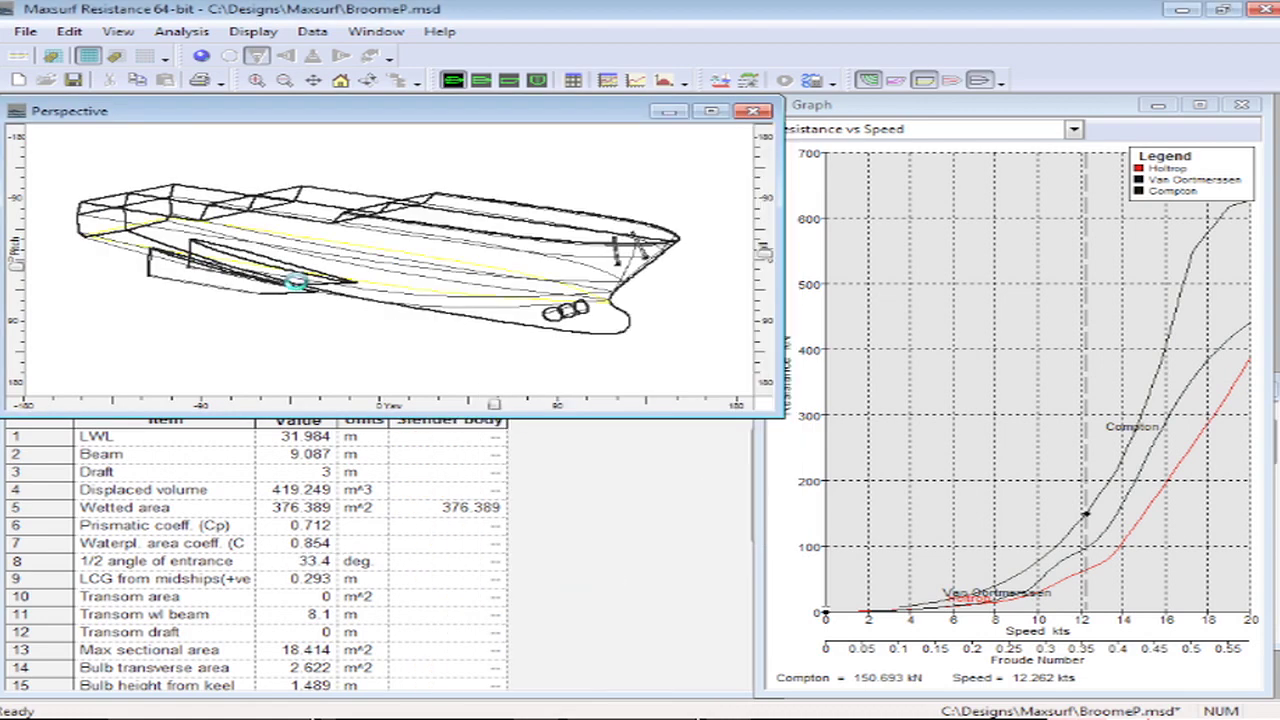
click(181, 31)
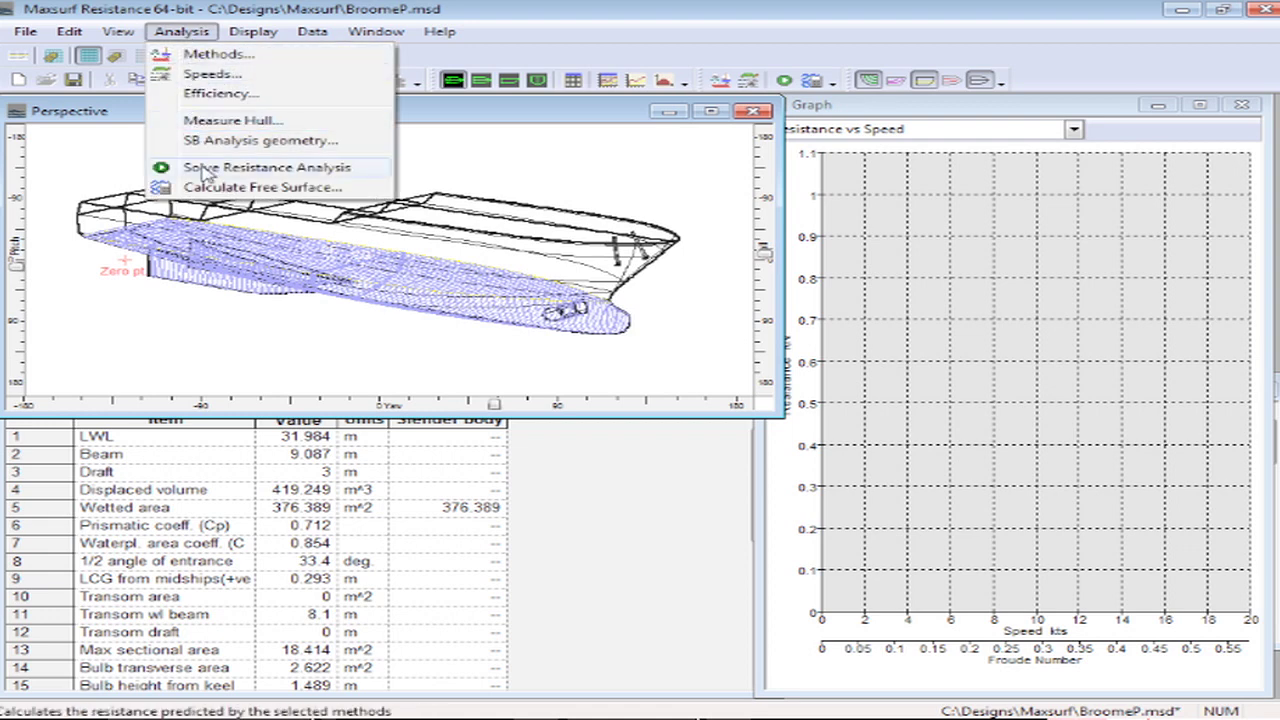
Step: Solve the analysis, giving a Slender Body resistance of 148.746 kN at 12.262 kts
click(203, 170)
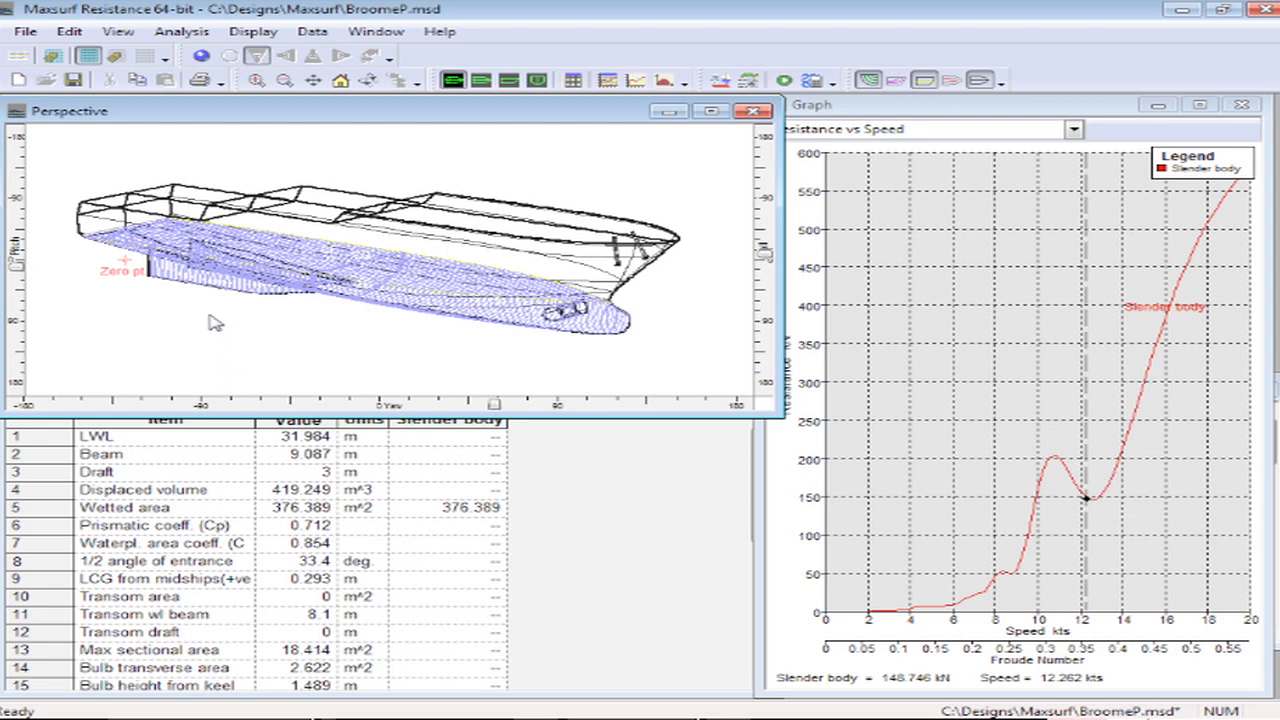
click(178, 33)
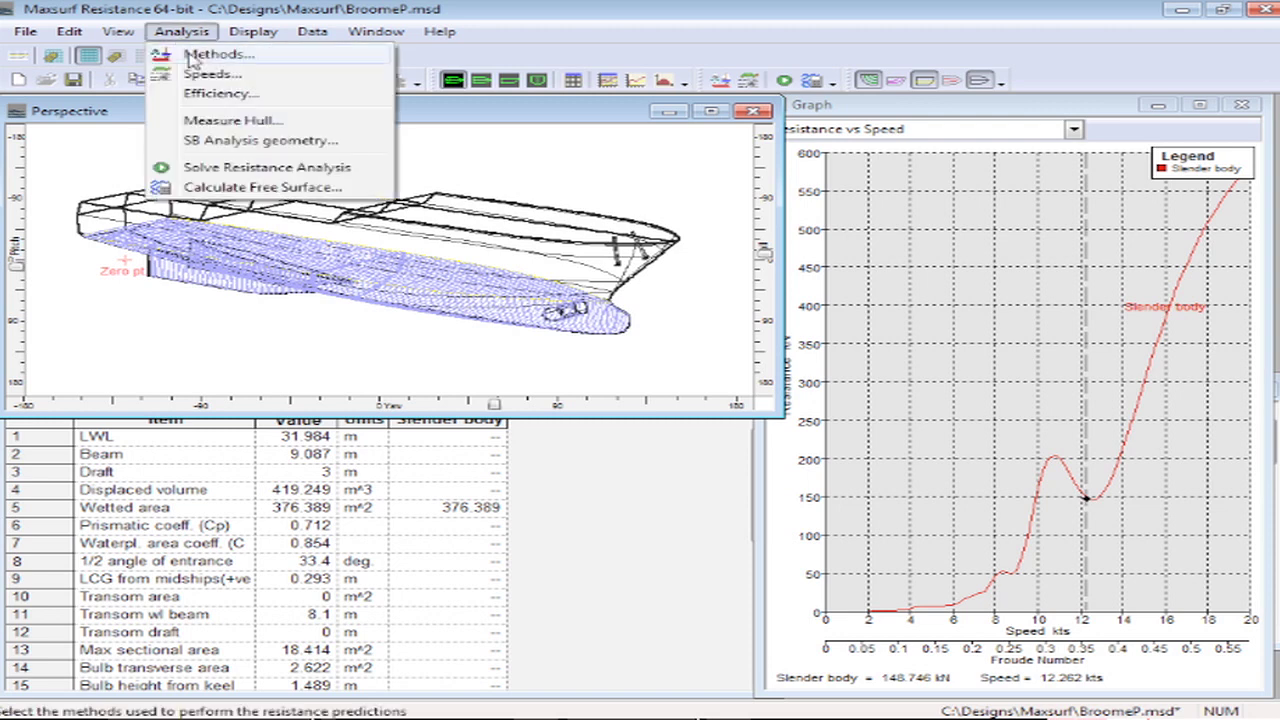
Step: Compute the free-surface wave field at 9.75 kts using the default parameters
click(250, 188)
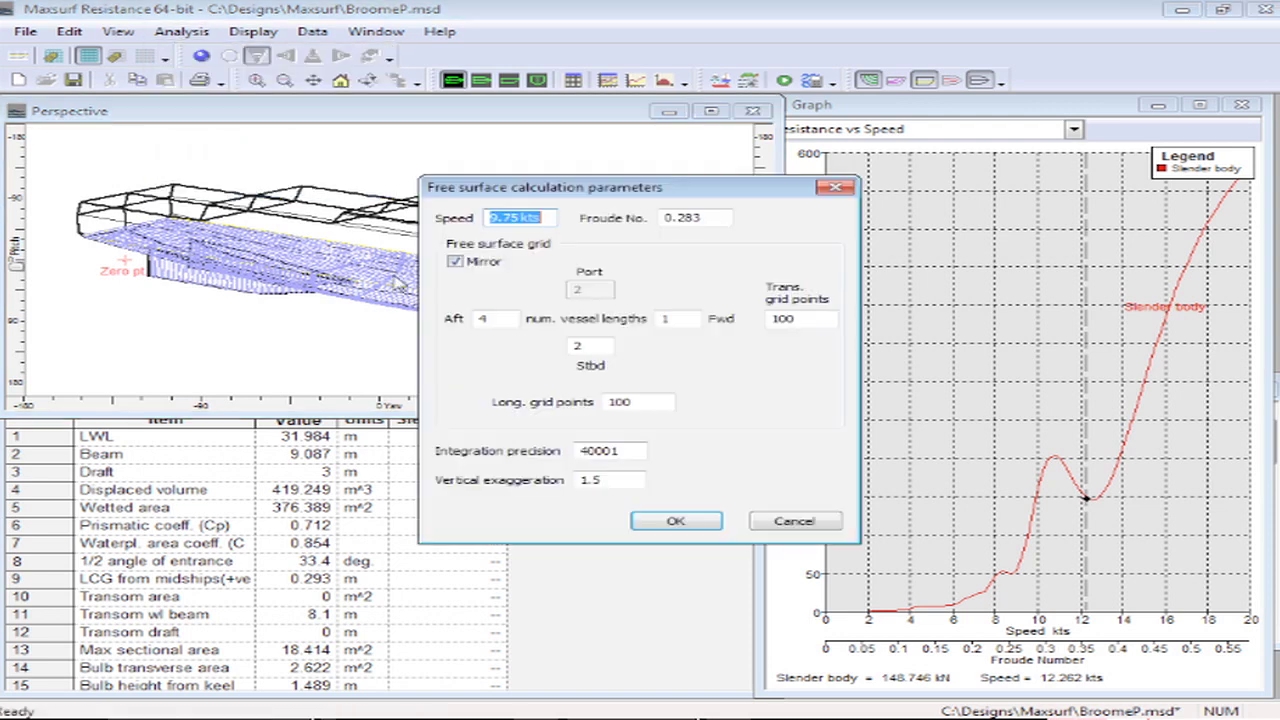
click(692, 521)
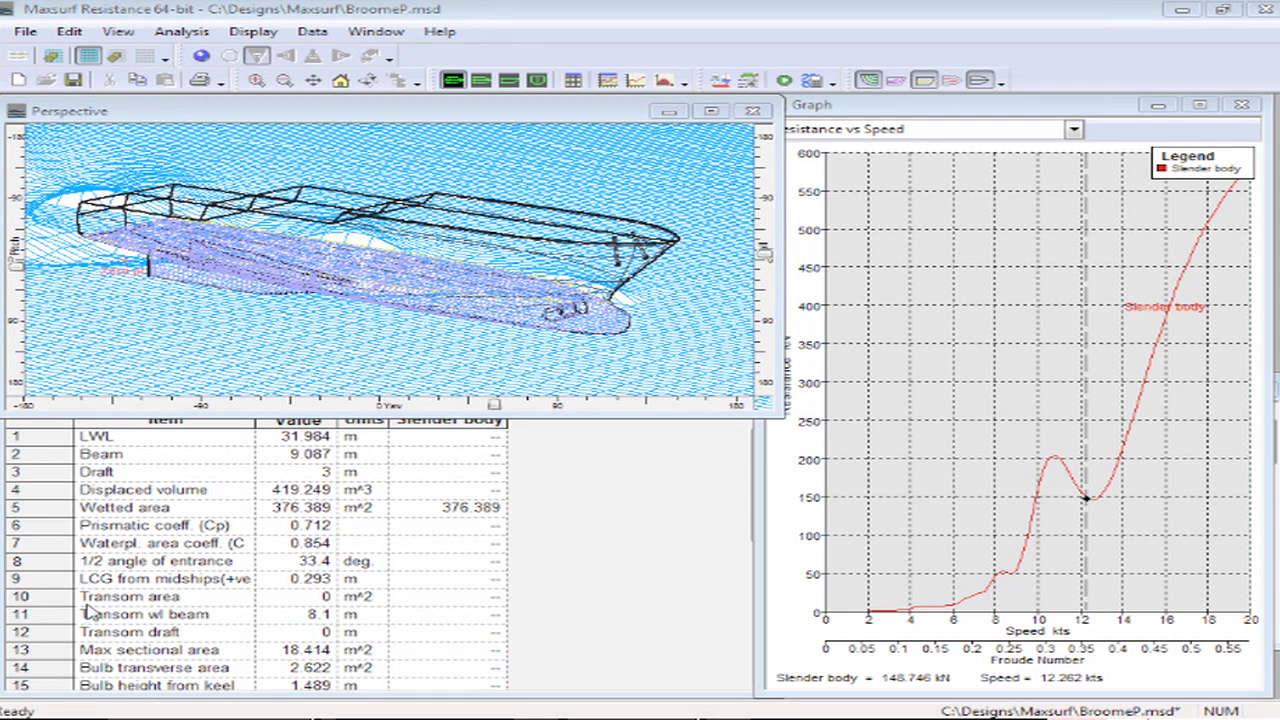
Step: Maximize the perspective view, render it shaded, and rotate and pan to frame the hull's wake
click(512, 8)
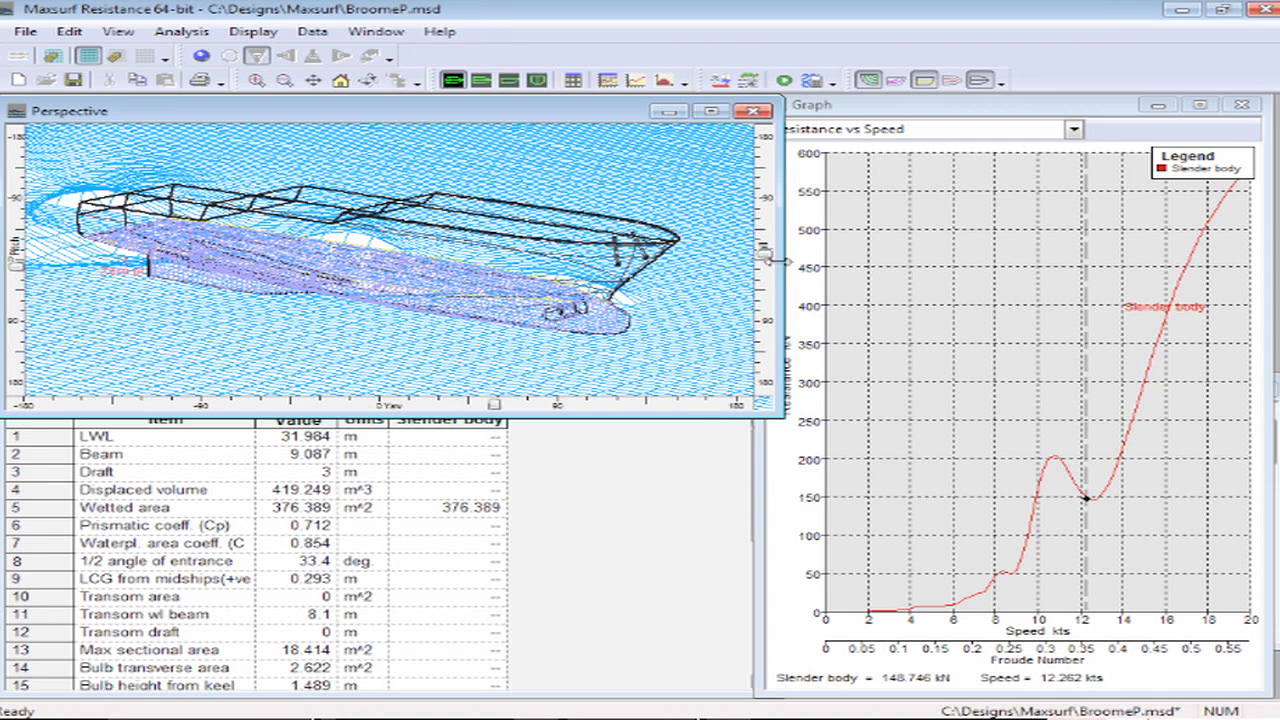
click(711, 111)
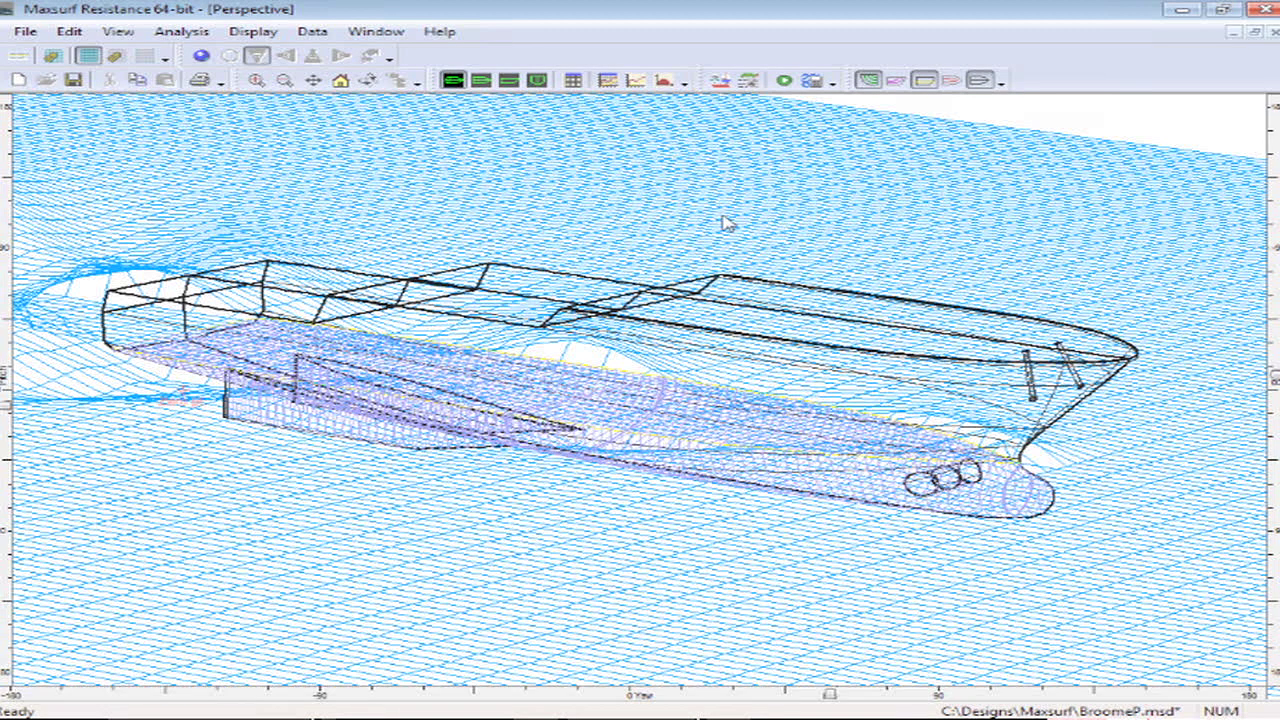
click(201, 55)
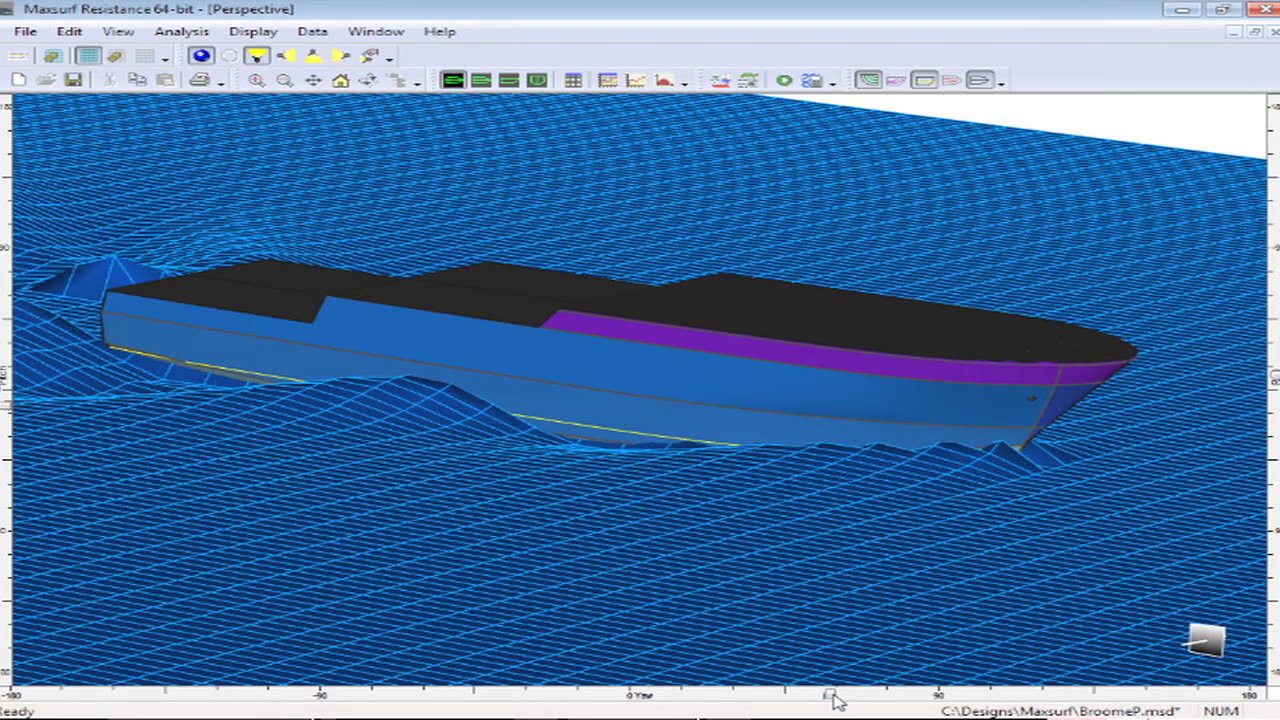
drag(834, 700, 700, 707)
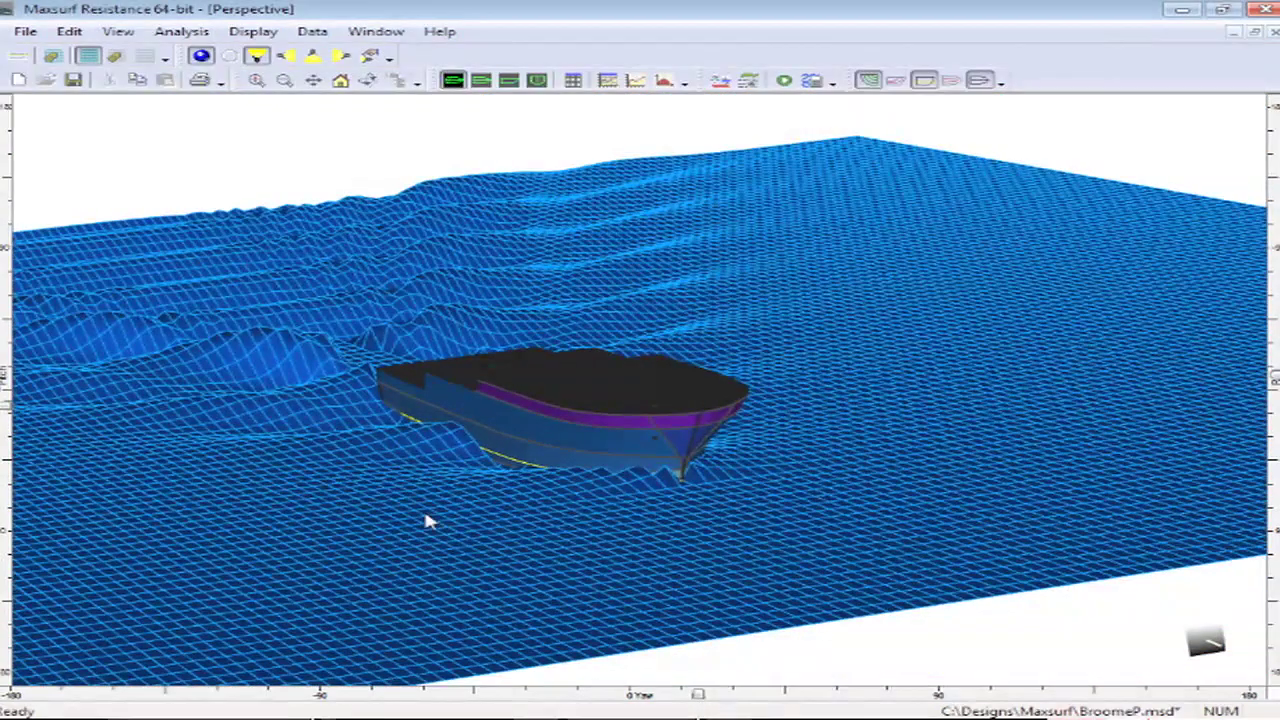
middle_drag(471, 574, 805, 601)
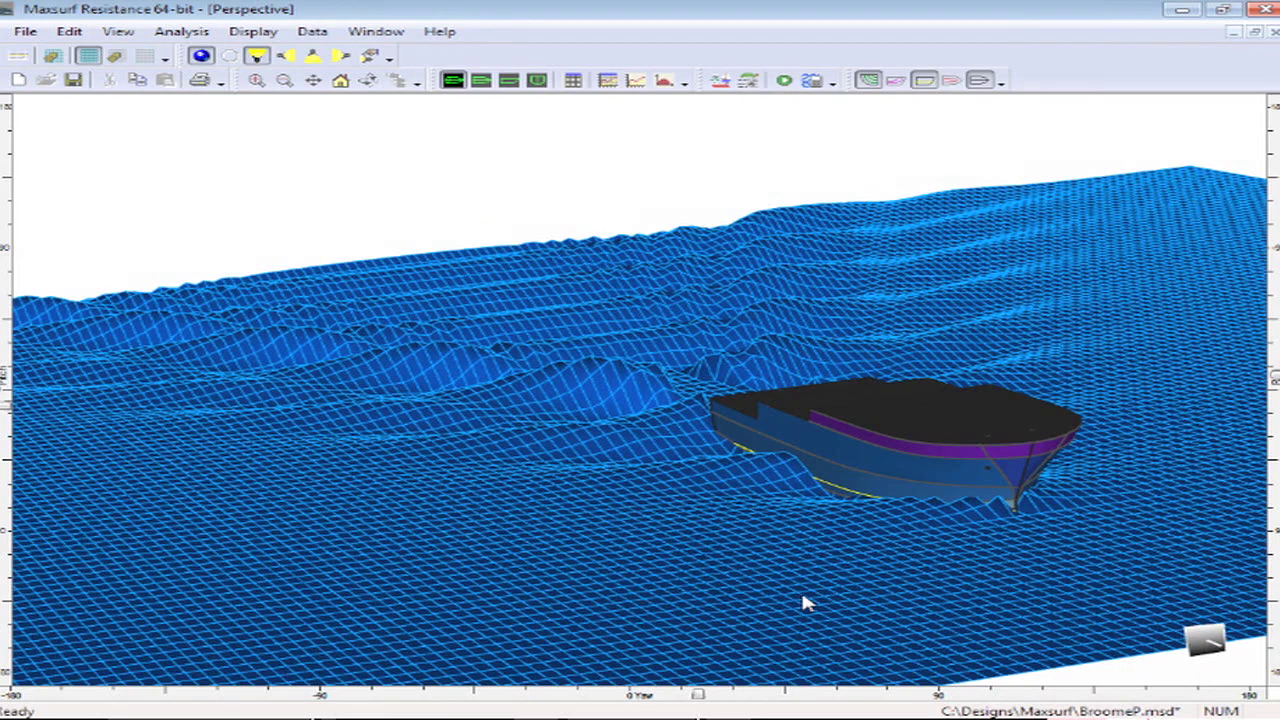
drag(702, 697, 762, 690)
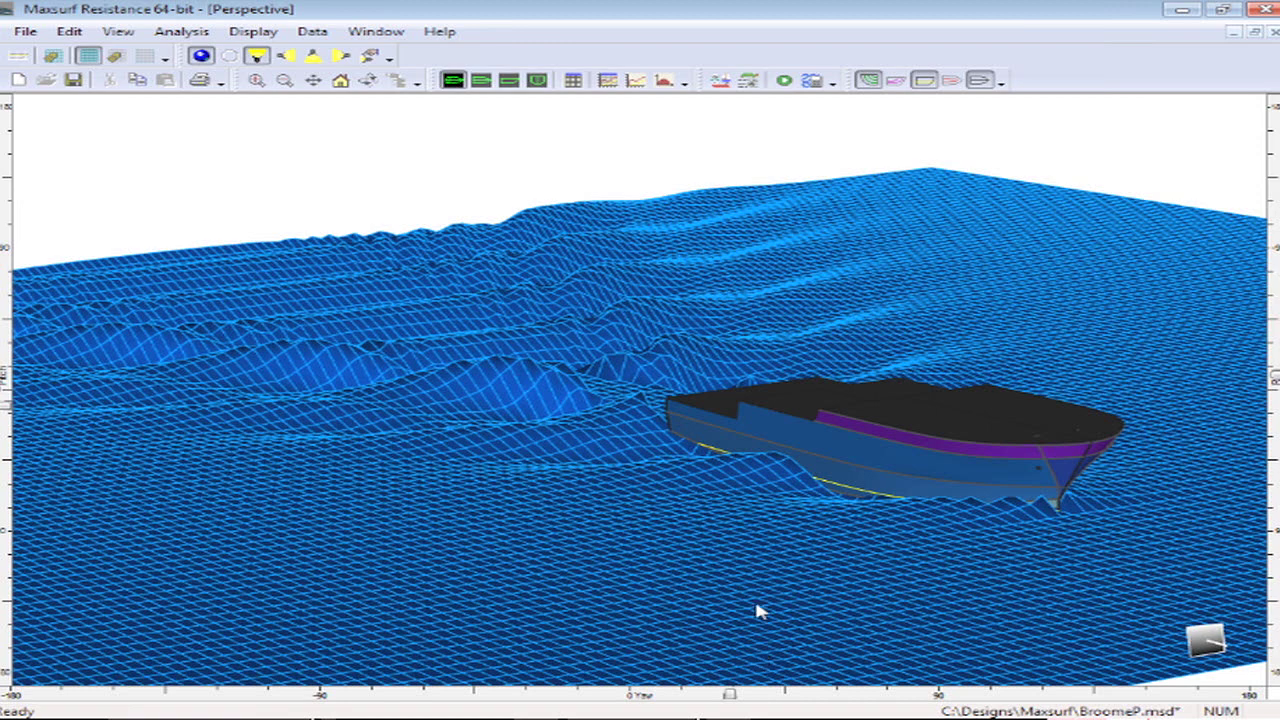
Step: Restore the maximized perspective window so the data table and Slender Body graph reappear
click(1255, 31)
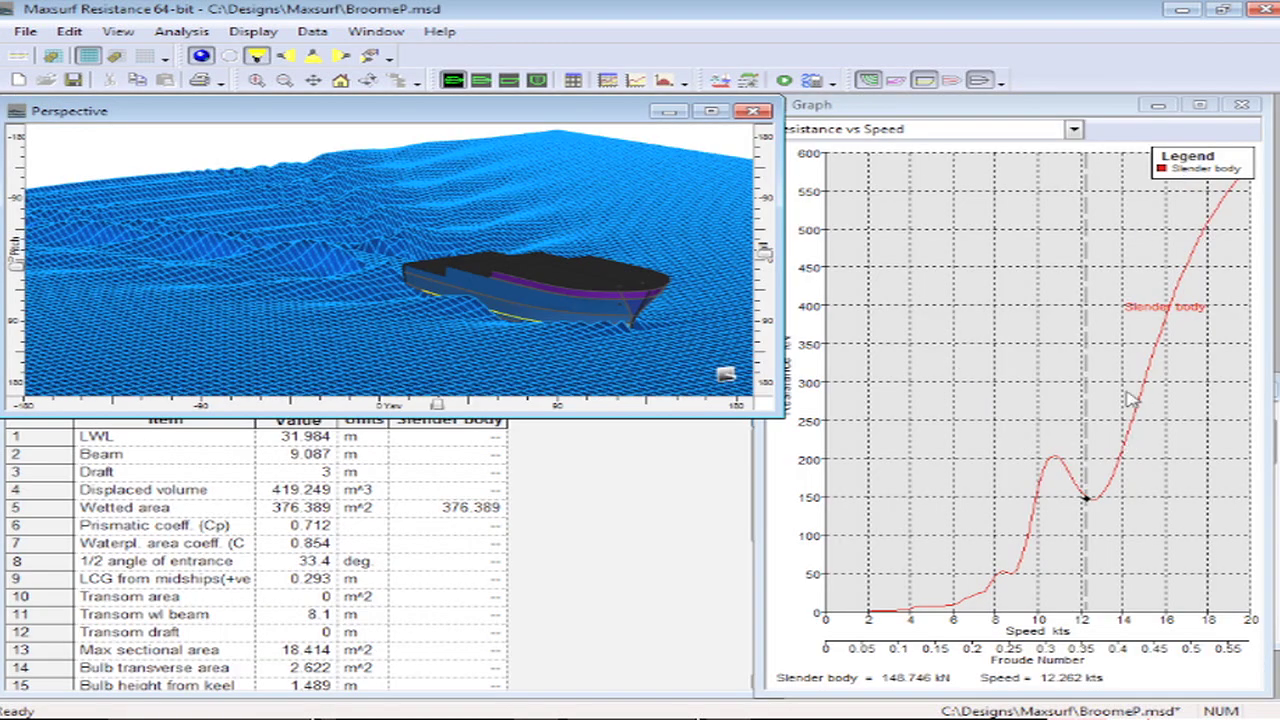